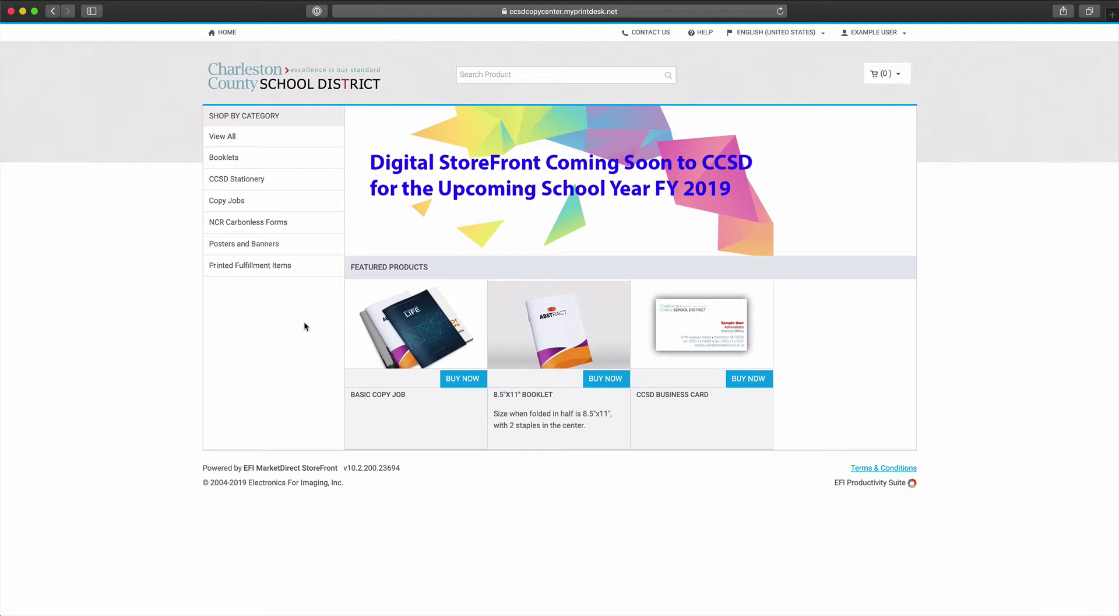
Start a Basic Copy Job order from Featured Products with BUY NOW
left_click(460, 379)
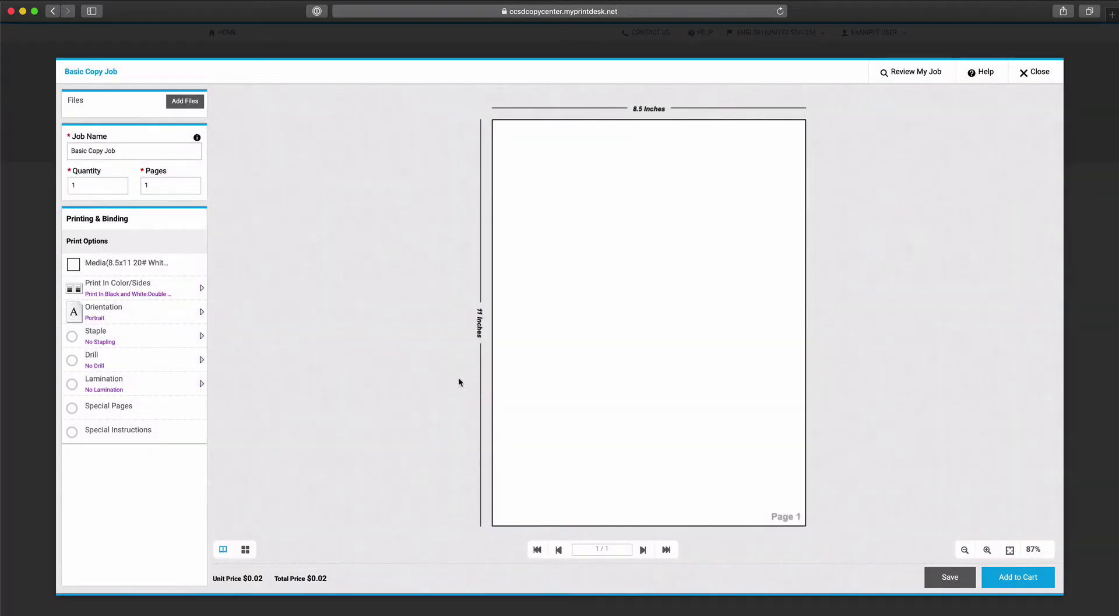
Upload '12 page test file.docx' from the computer and attach it to the copy job
left_click(185, 102)
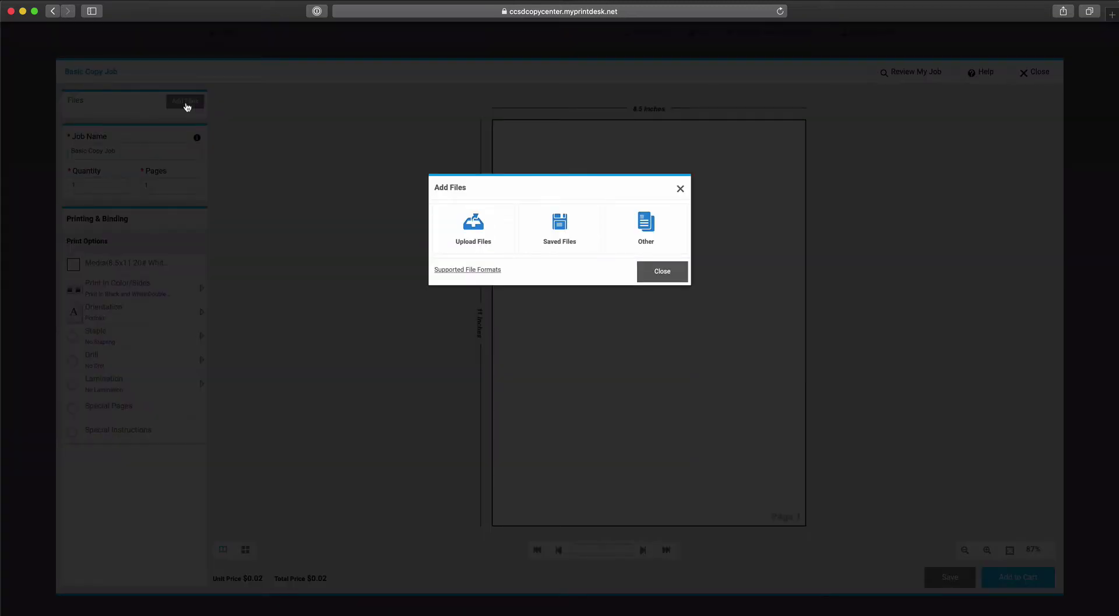
left_click(477, 238)
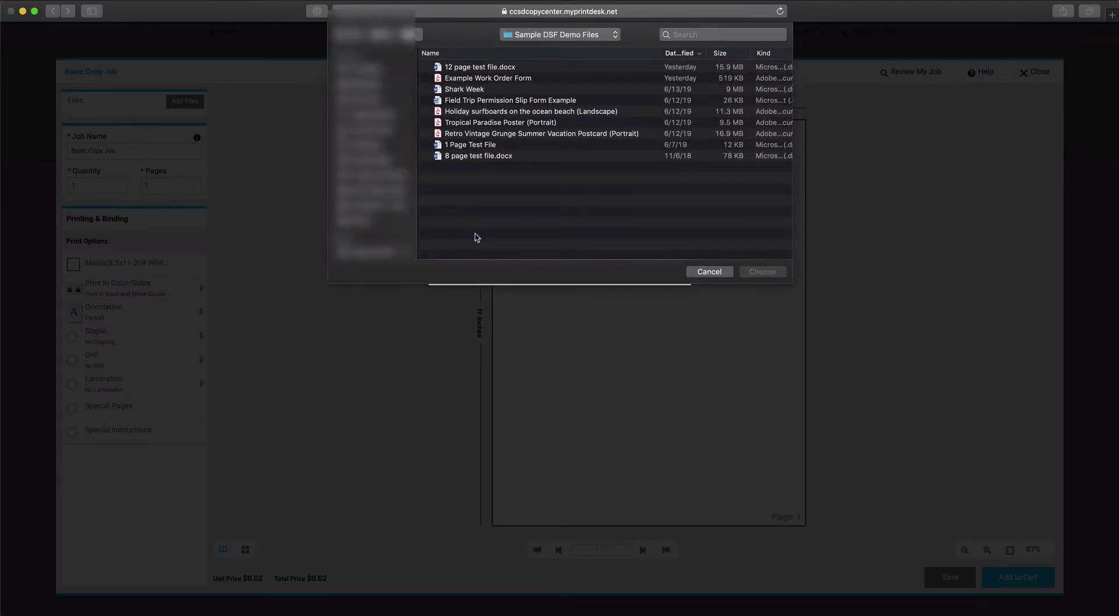
left_click(495, 68)
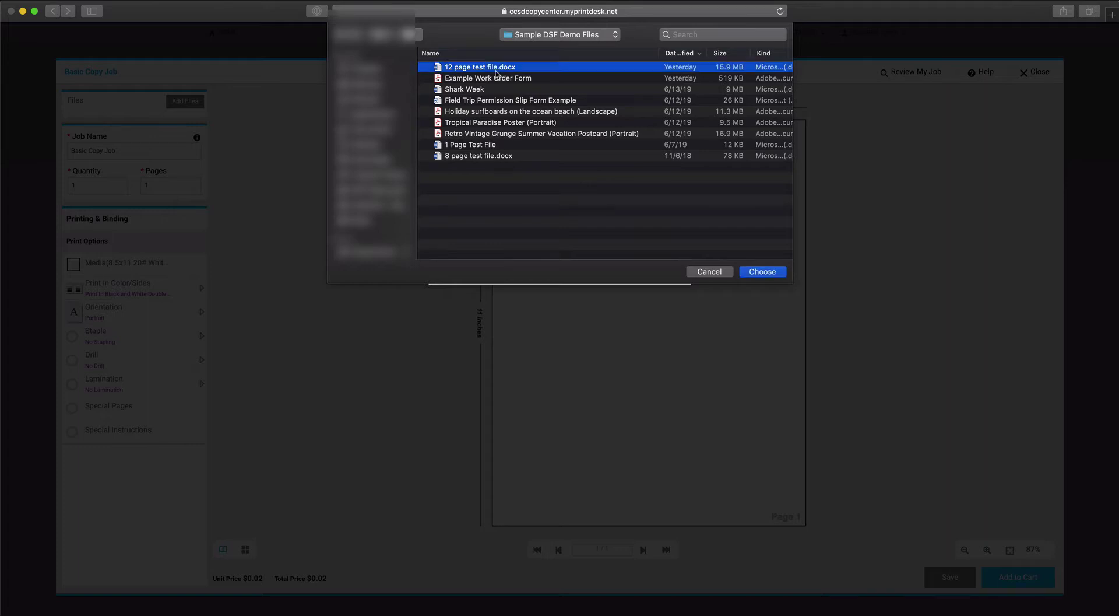
left_click(762, 272)
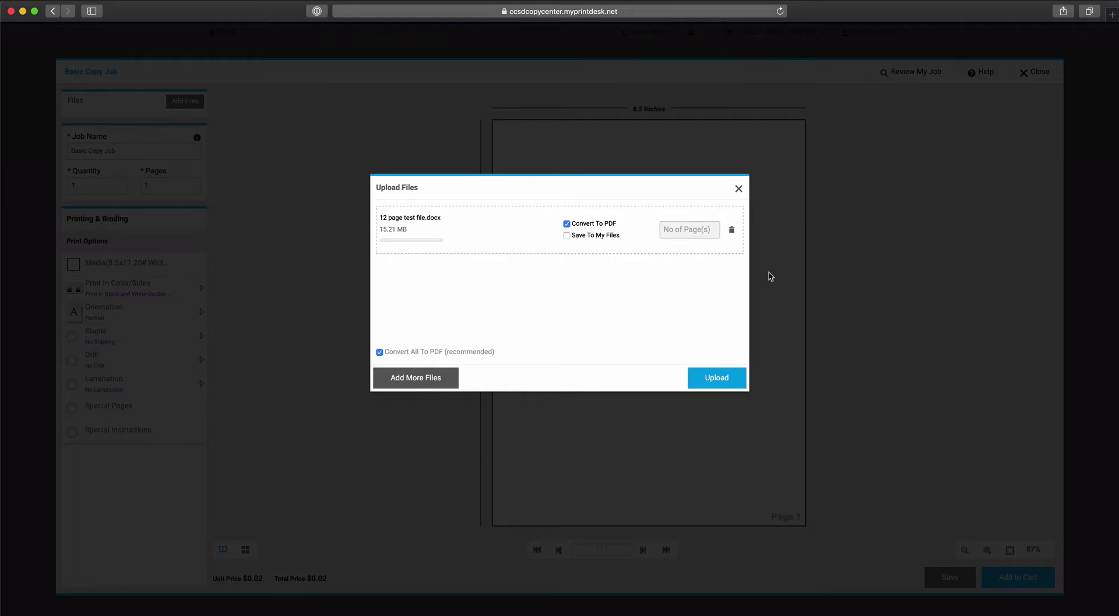
left_click(719, 380)
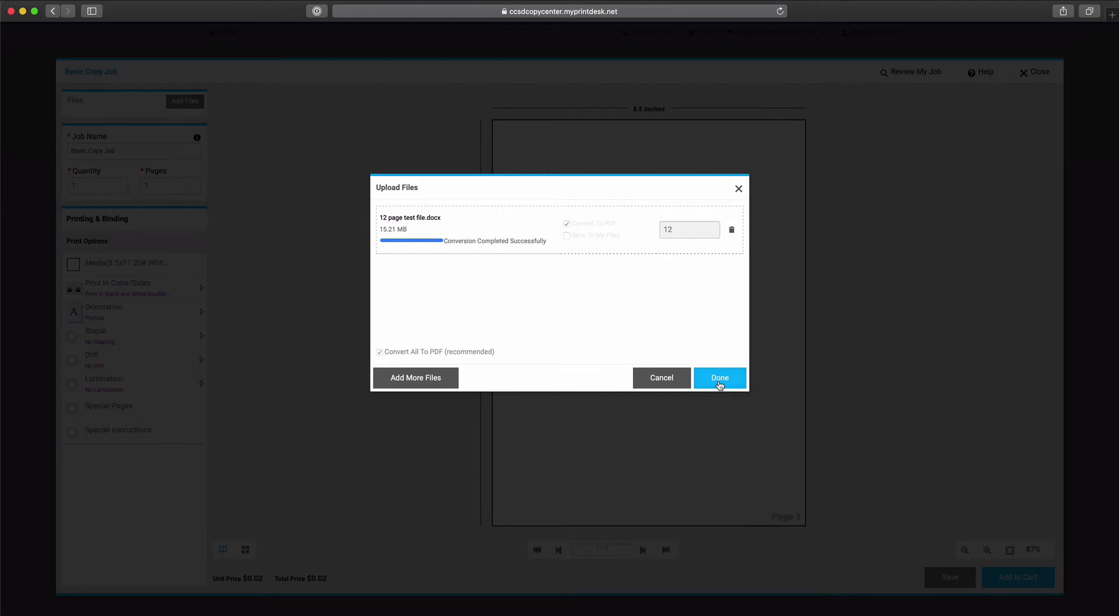
left_click(720, 379)
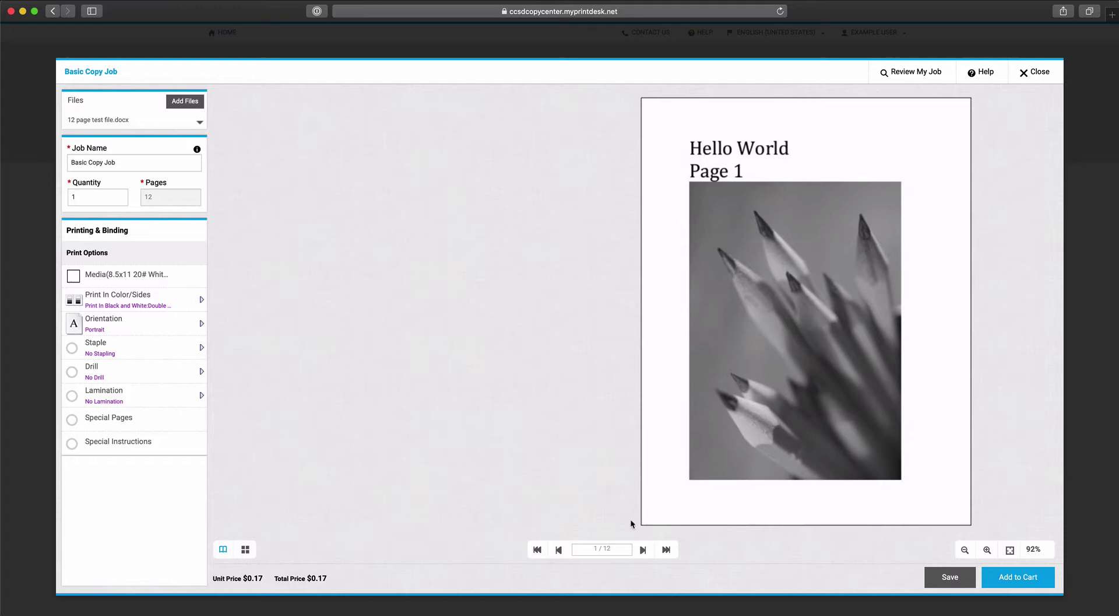
Page through the 12 uploaded pages to the end and back, then show them as thumbnails
left_click(644, 549)
left_click(644, 550)
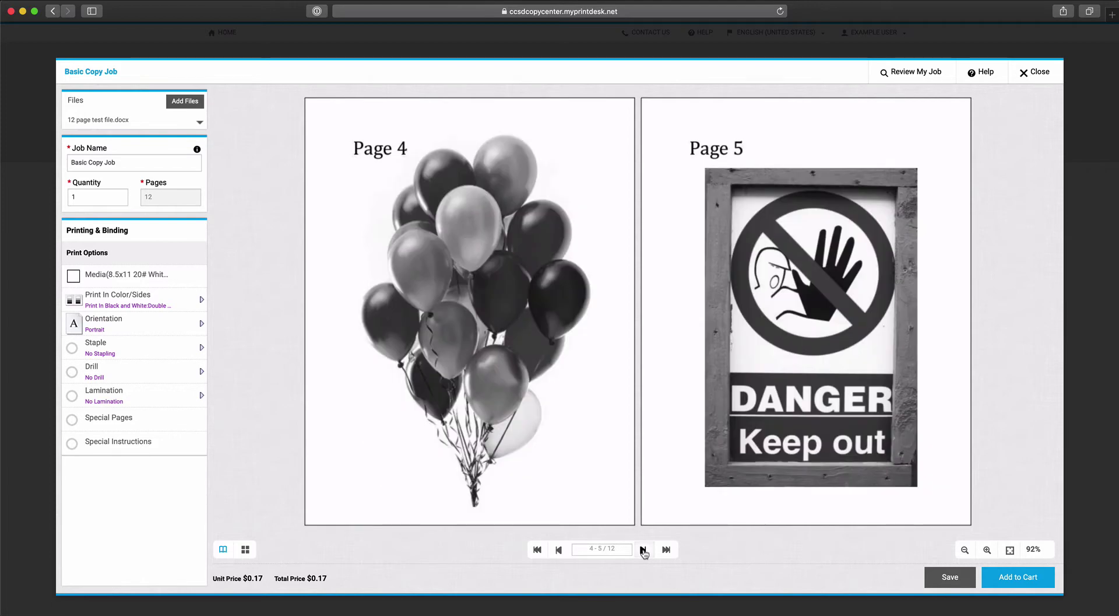
left_click(644, 549)
left_click(643, 549)
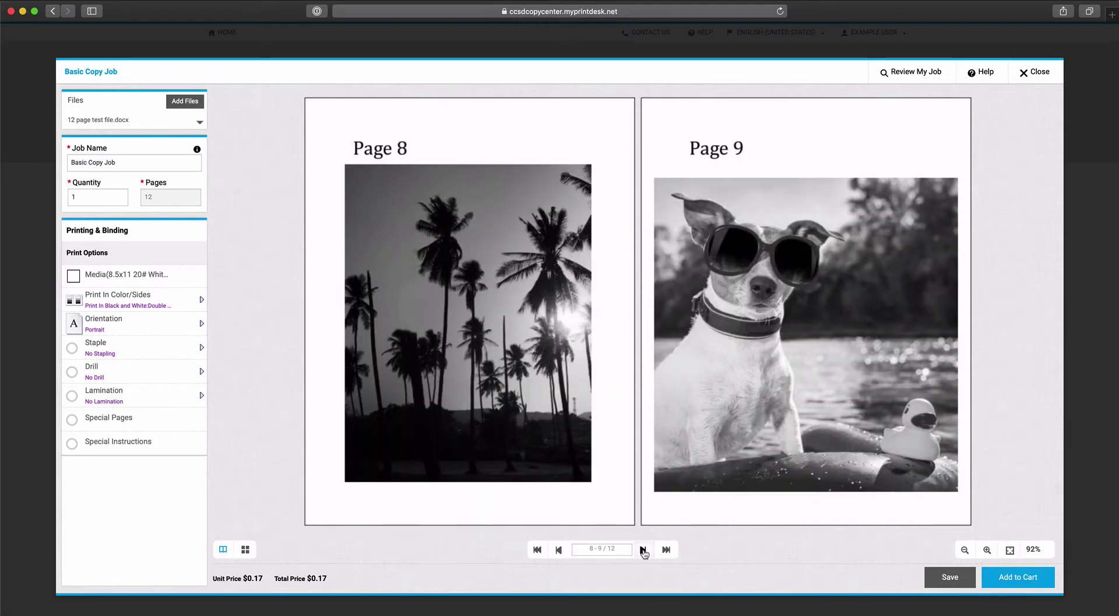
left_click(643, 549)
left_click(644, 549)
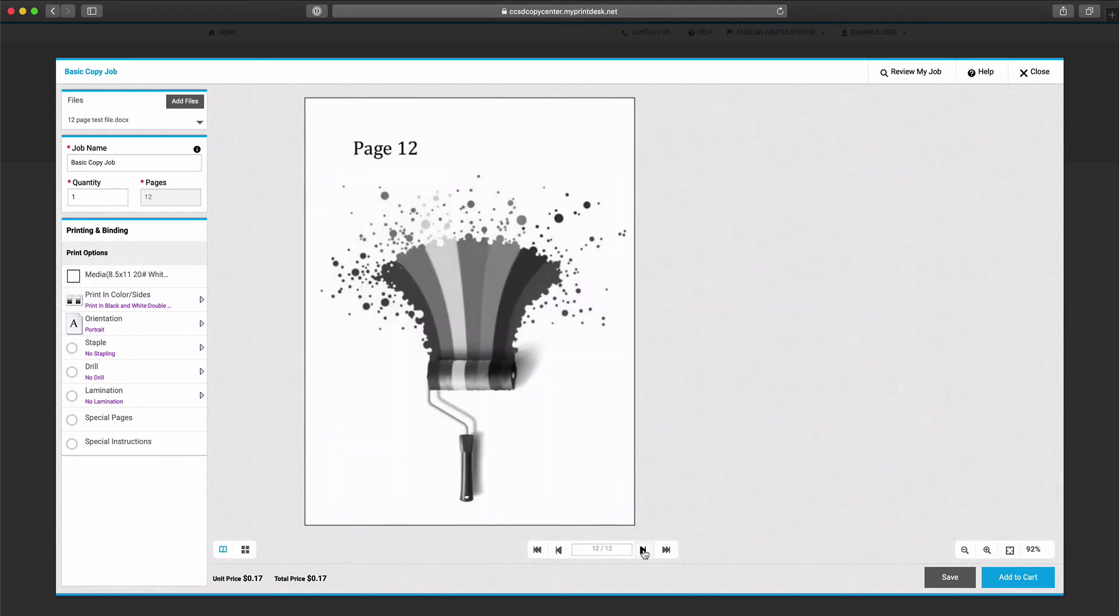
left_click(558, 550)
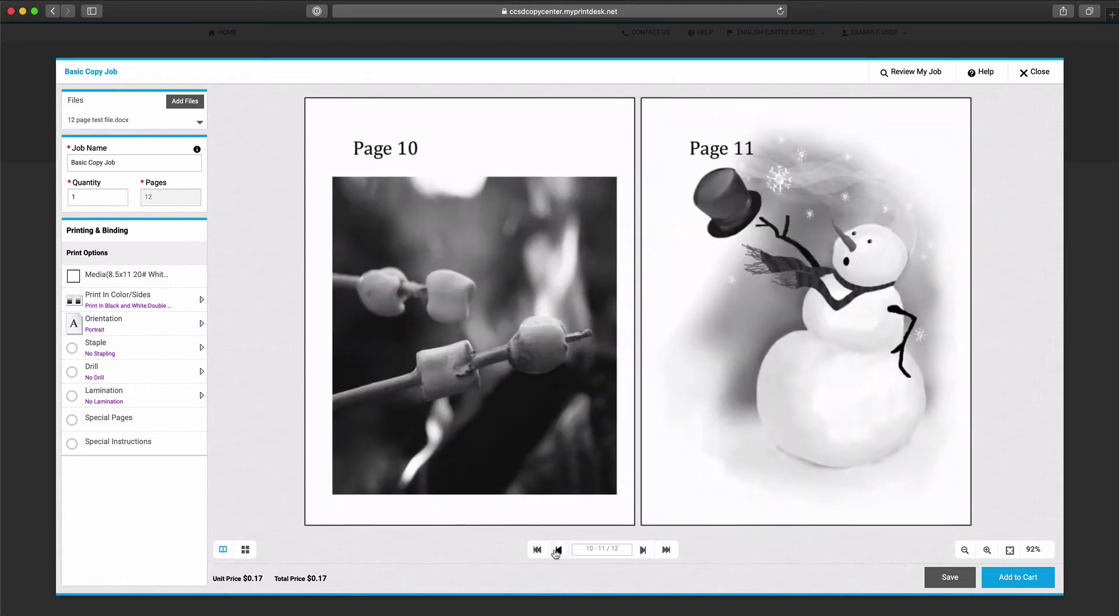
left_click(538, 550)
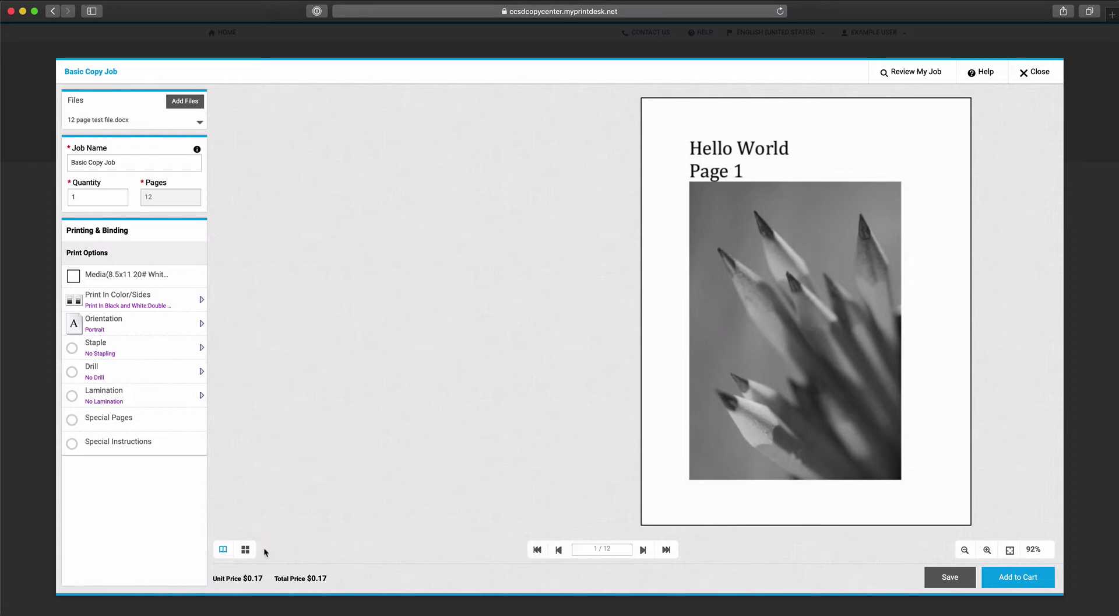
left_click(246, 550)
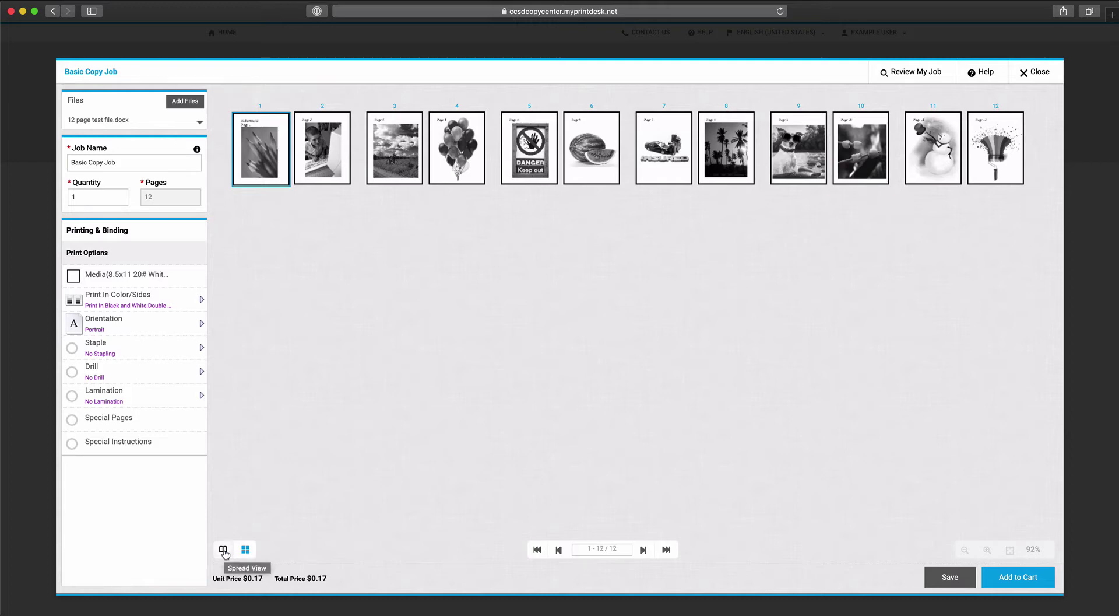
In spread view, name the job 'Test 12 Page Copy Job' and set quantity to 3
left_click(223, 549)
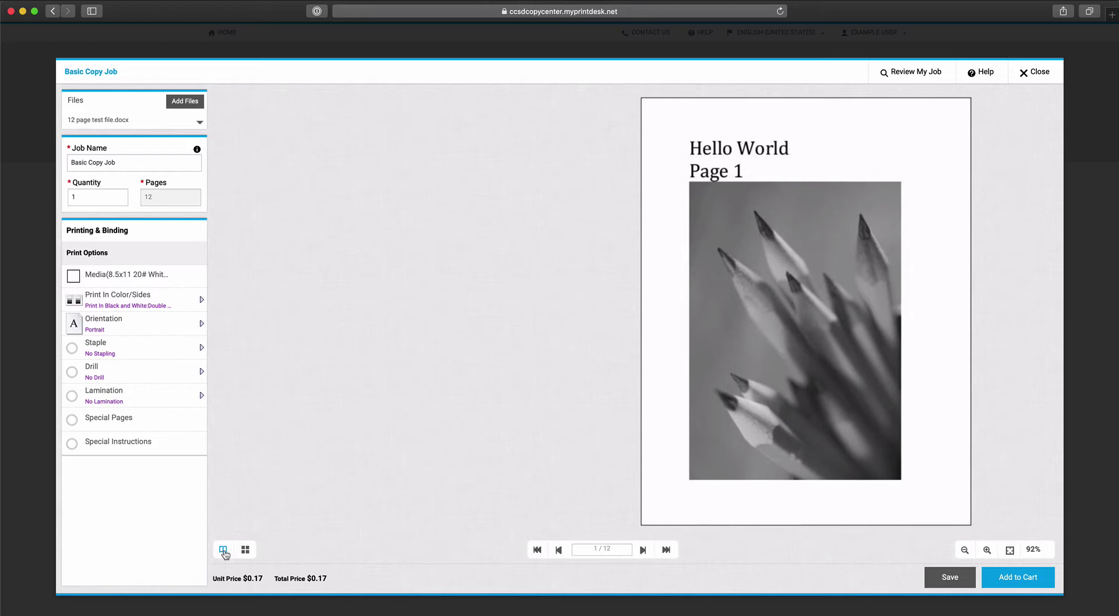
left_click(121, 164)
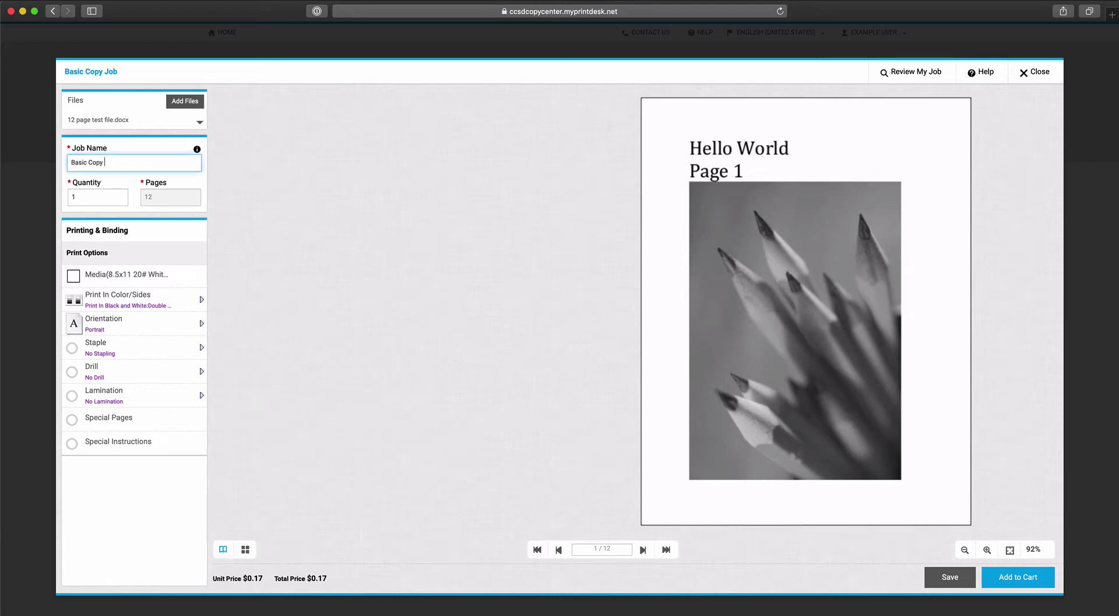
key("BackSpace")
key("BackSpace")
key("BackSpace")
key("BackSpace")
key("BackSpace")
key("BackSpace")
key("BackSpace")
key("BackSpace")
key("BackSpace")
key("BackSpace")
key("BackSpace")
key("BackSpace")
key("BackSpace")
key("BackSpace")
type("Test 12 Page Copy Job")
key("Tab")
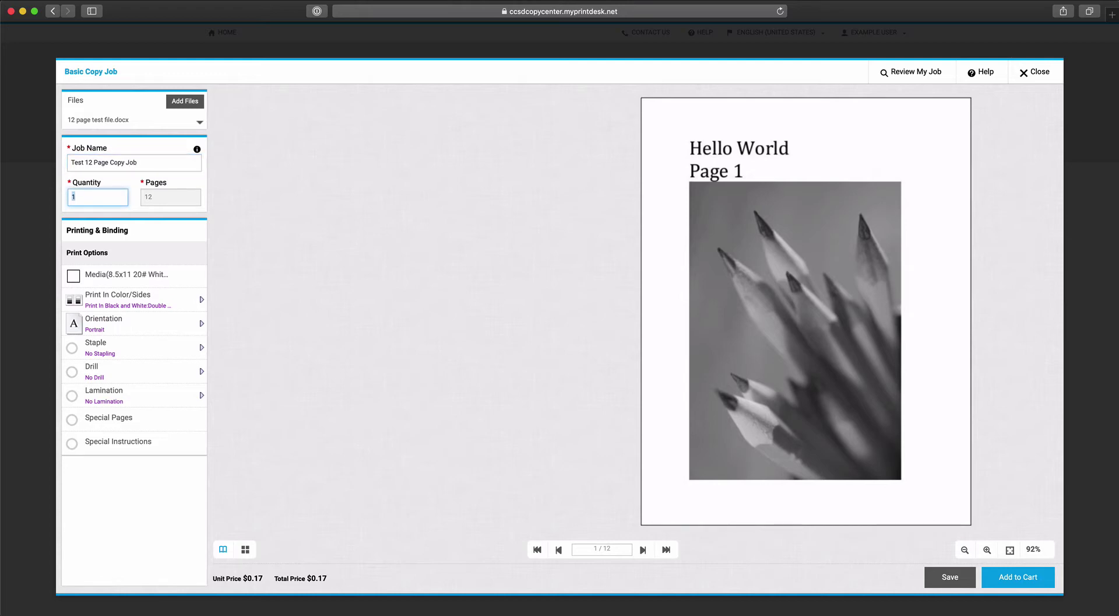
type("3")
key("Tab")
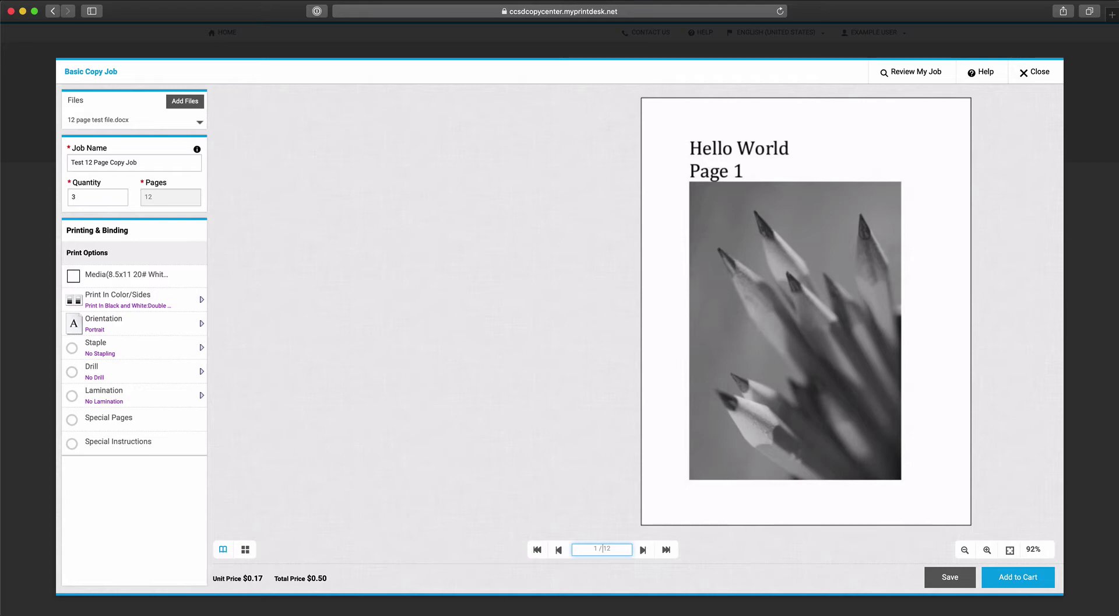
Choose 8.5x11 20# Bond Orchid as the job's media
left_click(104, 283)
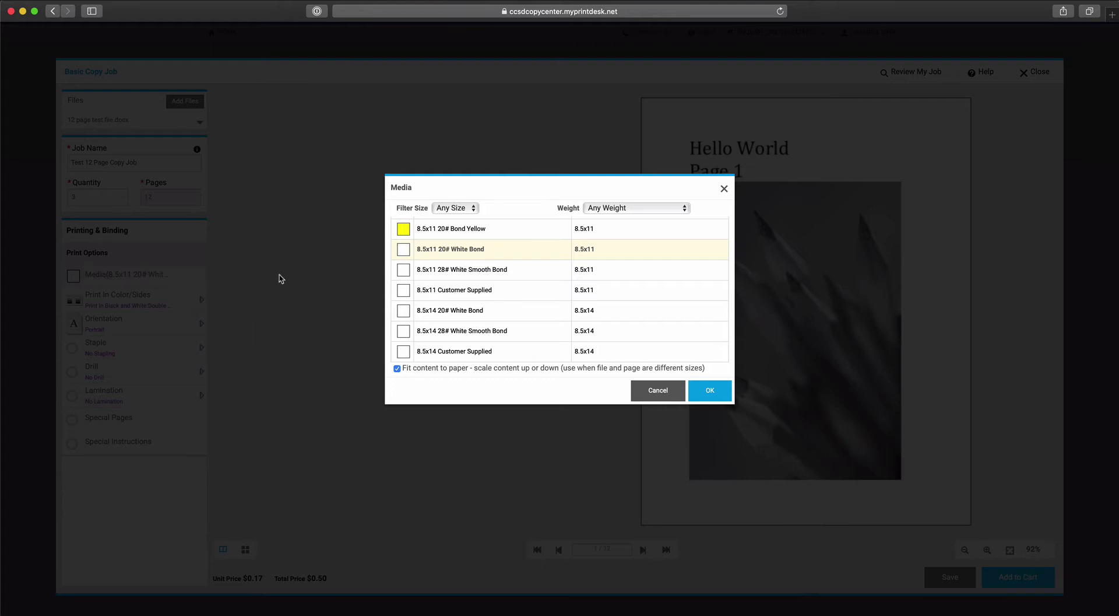
scroll(461, 272, "up", 3)
scroll(476, 277, "up", 1)
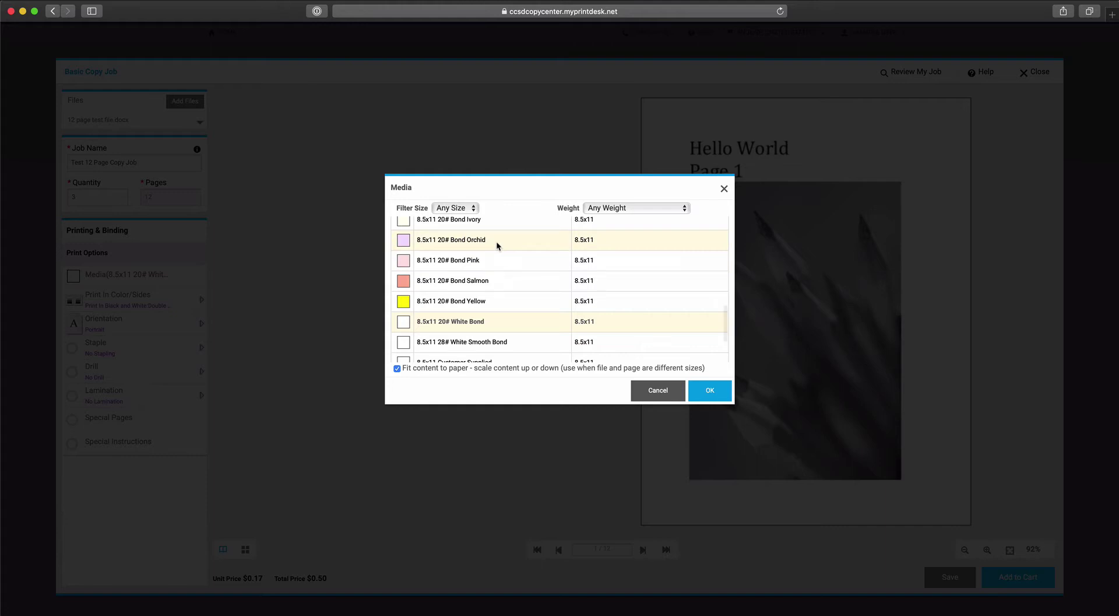
left_click(496, 243)
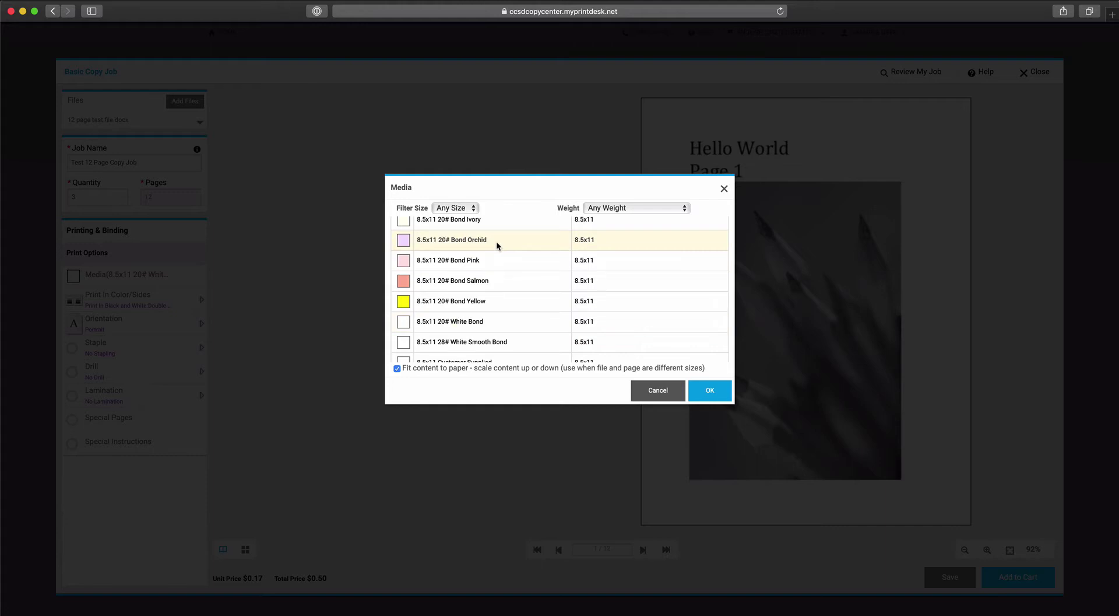
left_click(707, 391)
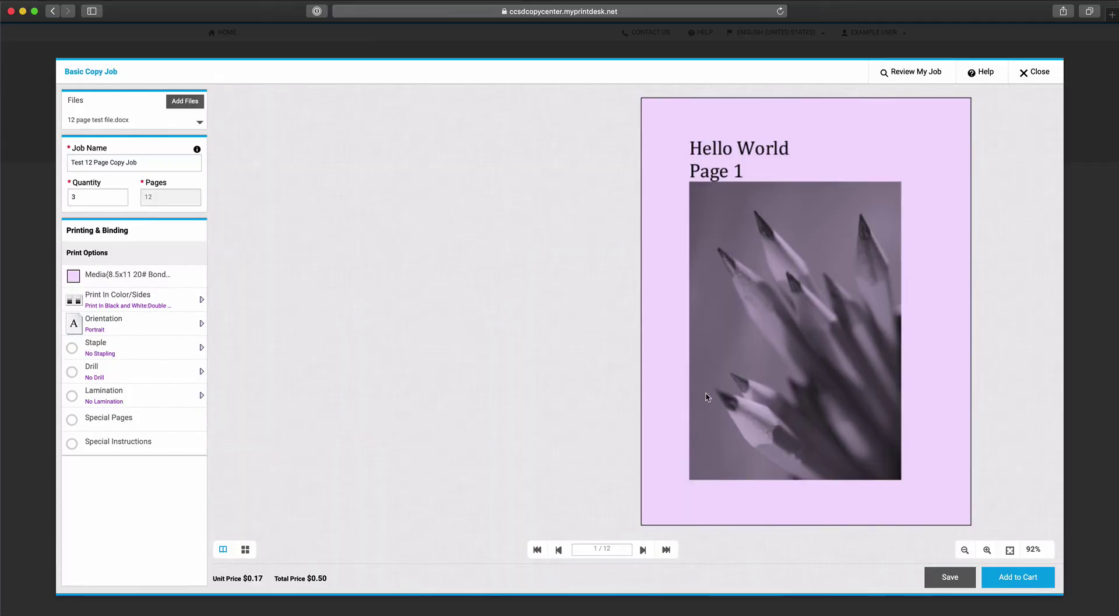
left_click(643, 549)
left_click(643, 549)
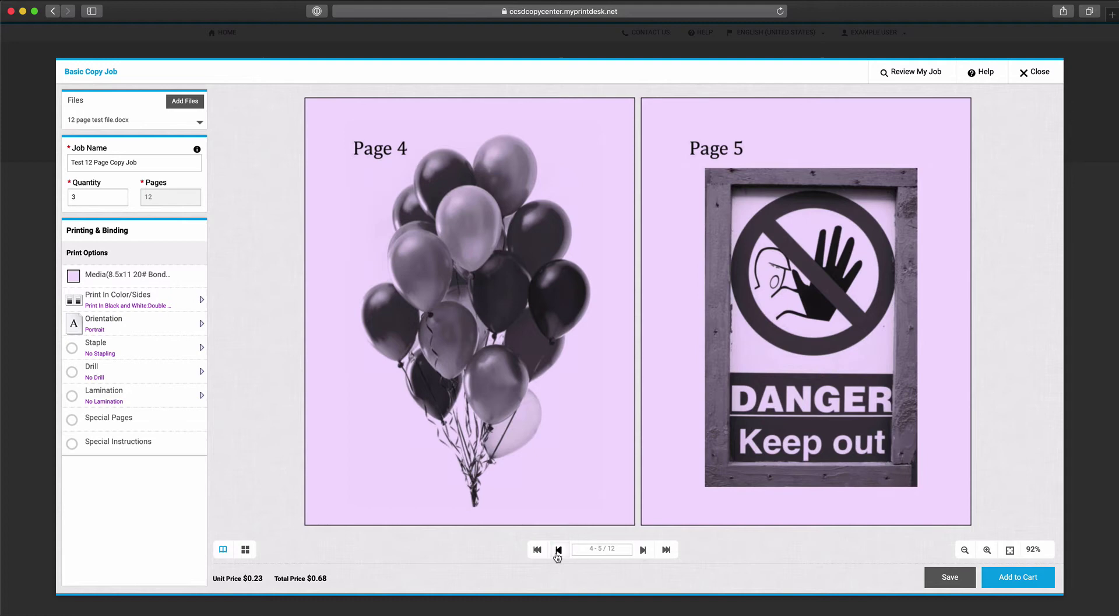
left_click(559, 549)
left_click(558, 549)
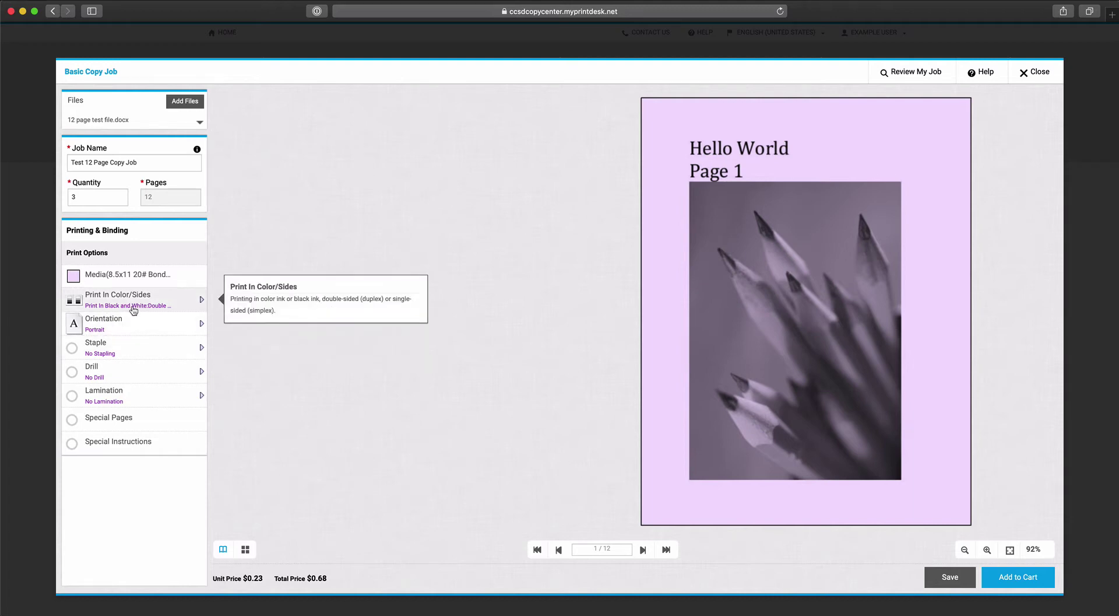
Set the job to Print in Color, Double Sided
left_click(164, 305)
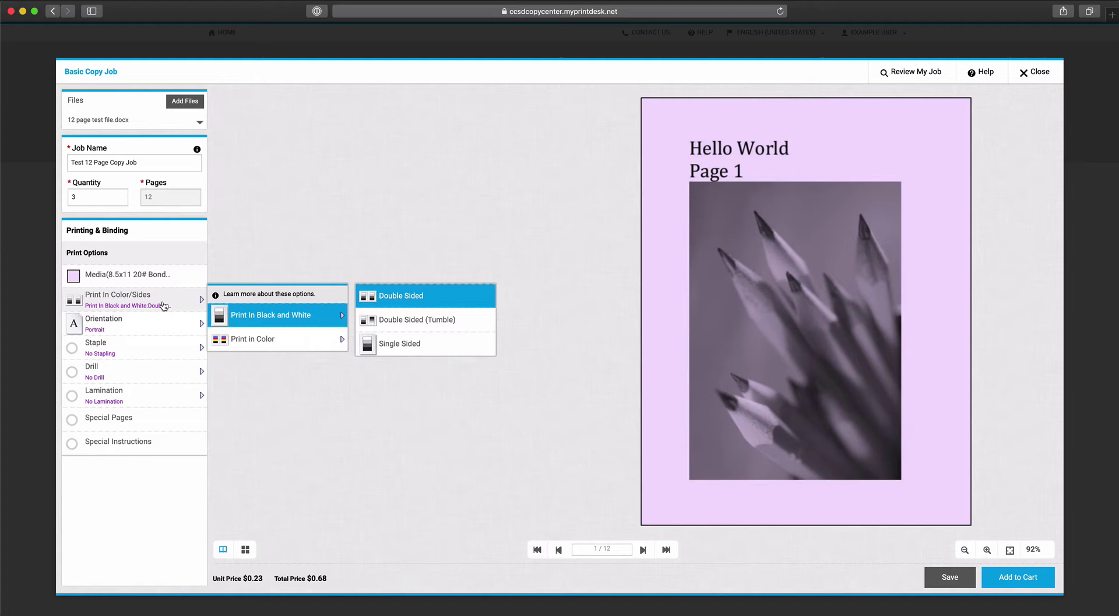
mouse_move(282, 344)
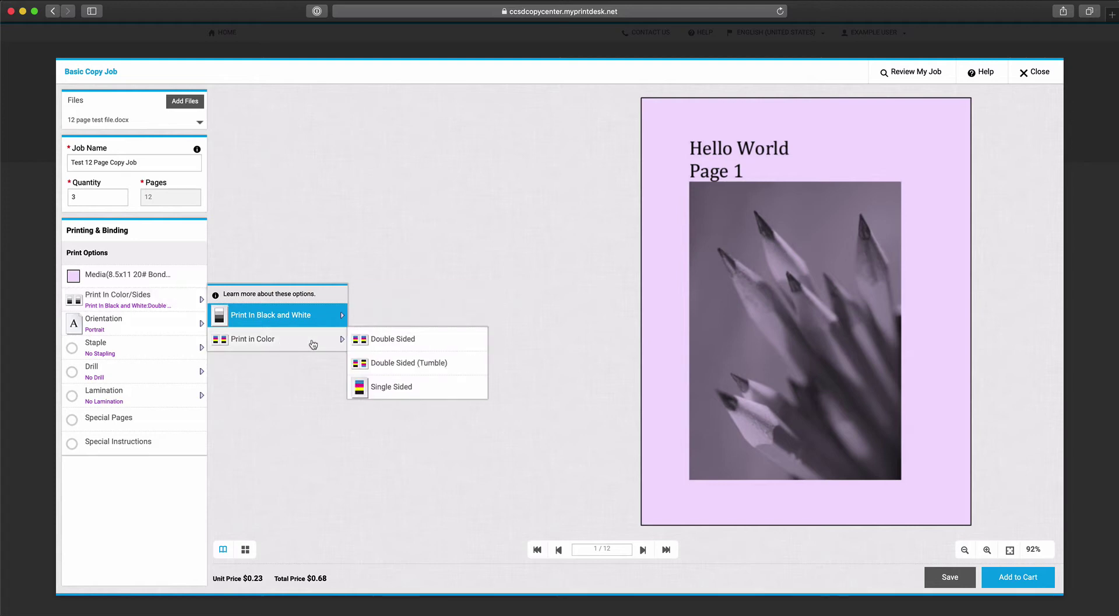
left_click(422, 348)
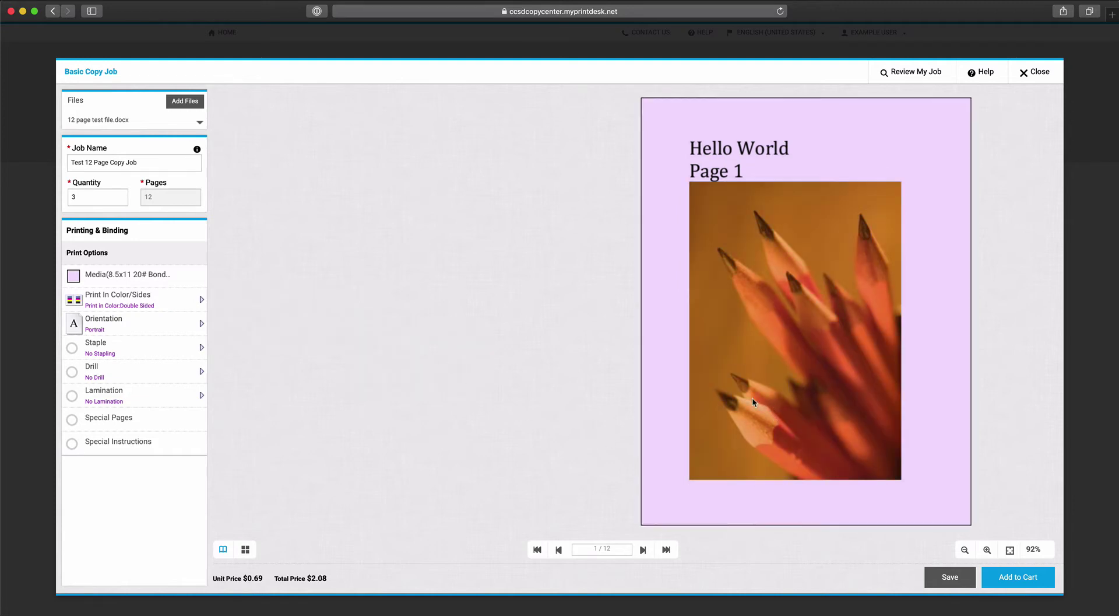
Page forward to pages 6-7 and back to page 1 to check the color preview
left_click(643, 549)
left_click(642, 549)
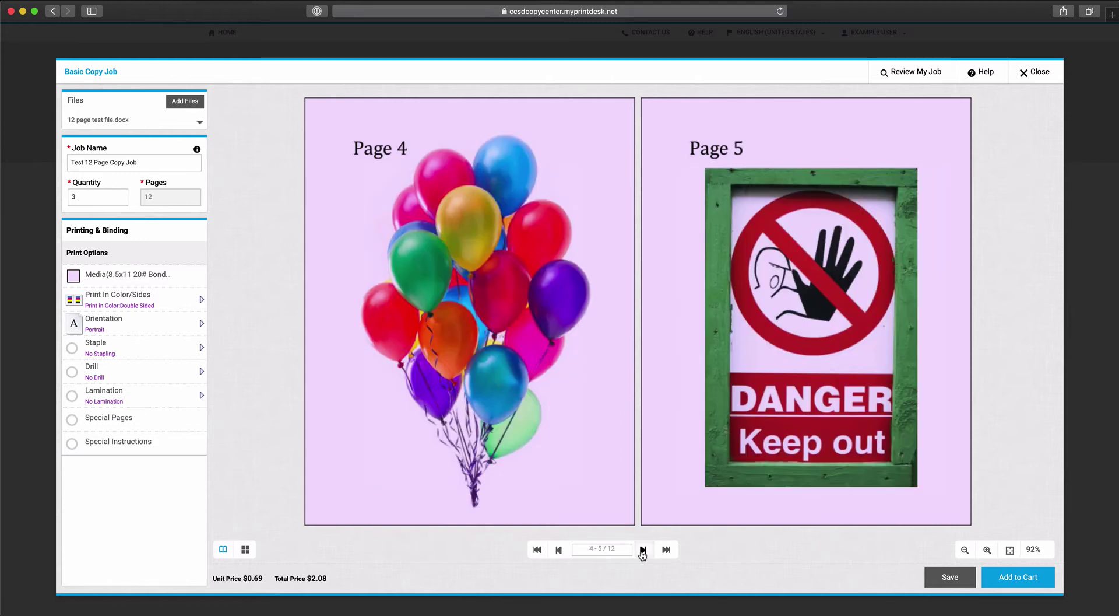
left_click(642, 550)
left_click(559, 550)
left_click(559, 549)
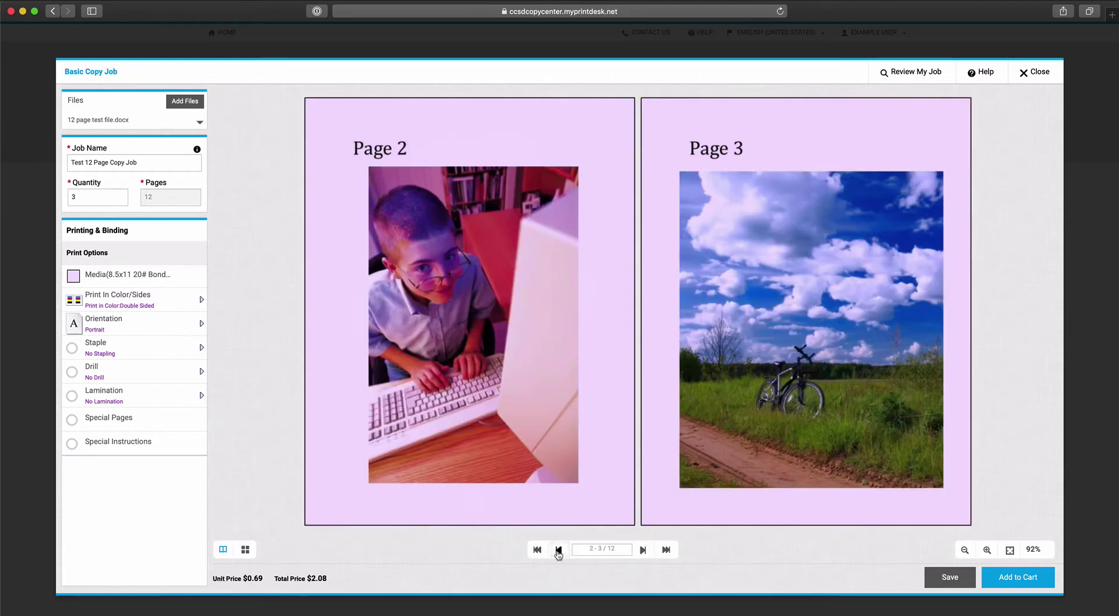
left_click(559, 550)
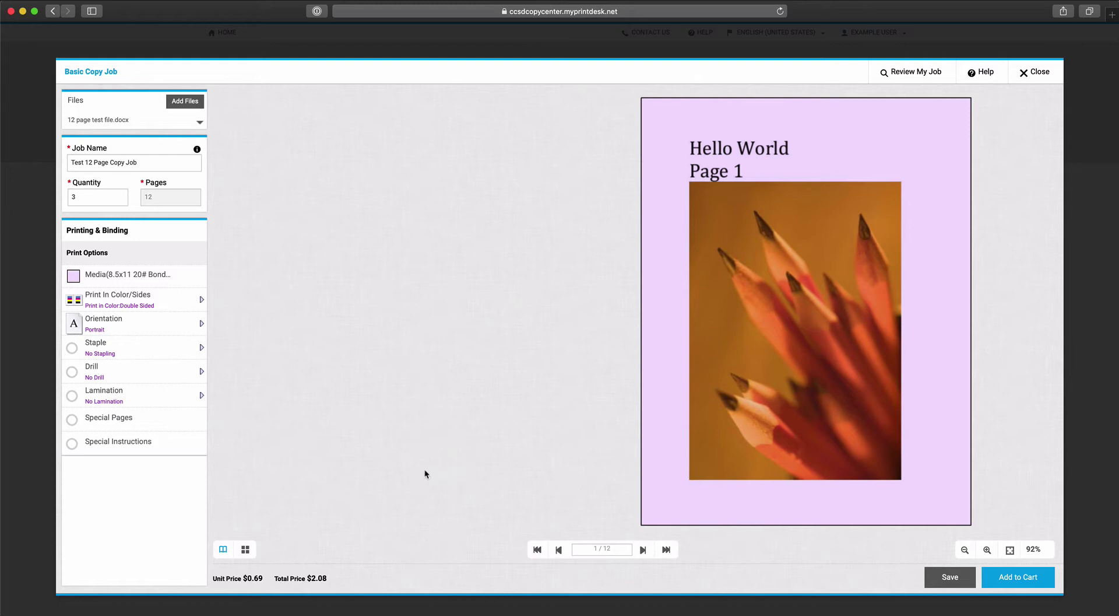
Set drilling to '3 Holes on left side' and page through the preview to check
left_click(178, 378)
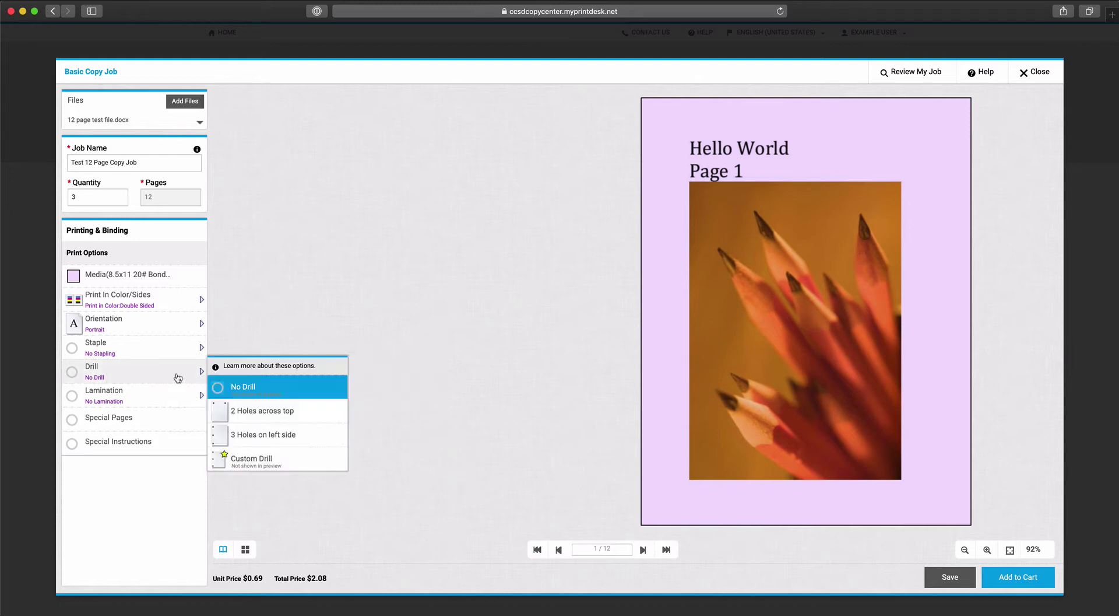
left_click(302, 437)
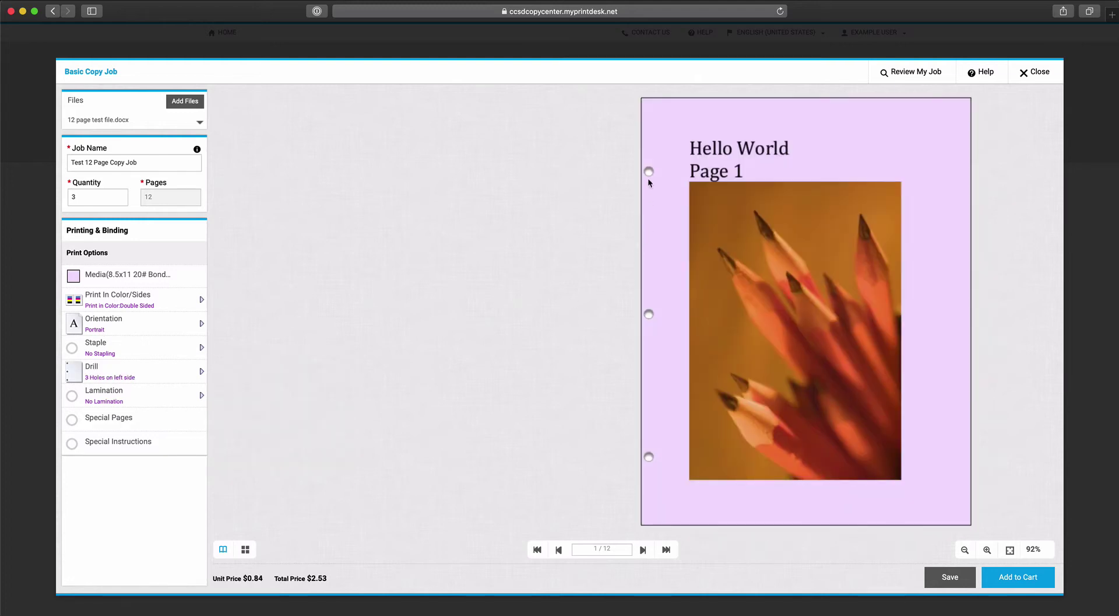
left_click(643, 549)
left_click(643, 549)
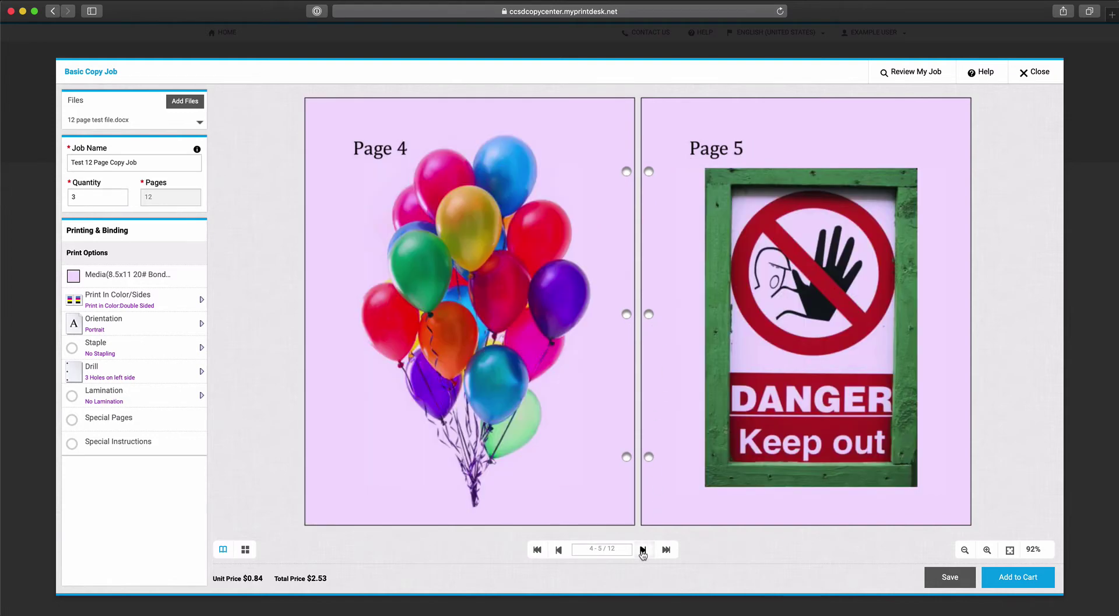
left_click(559, 550)
left_click(559, 550)
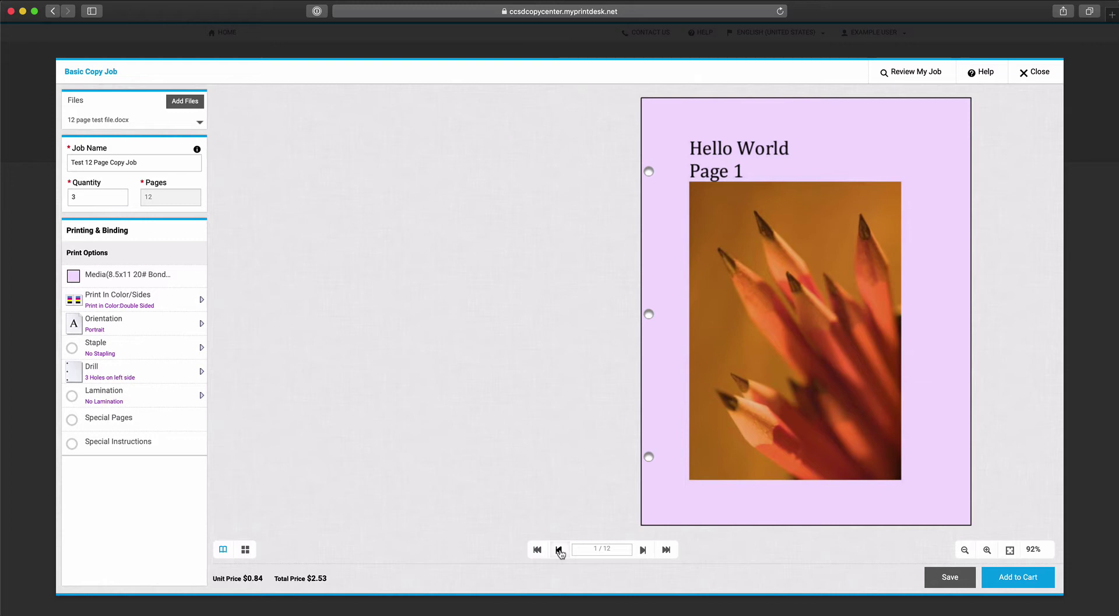
Add Test 12 Page Copy Job to the cart, agreeing to the approval prompt
left_click(1037, 579)
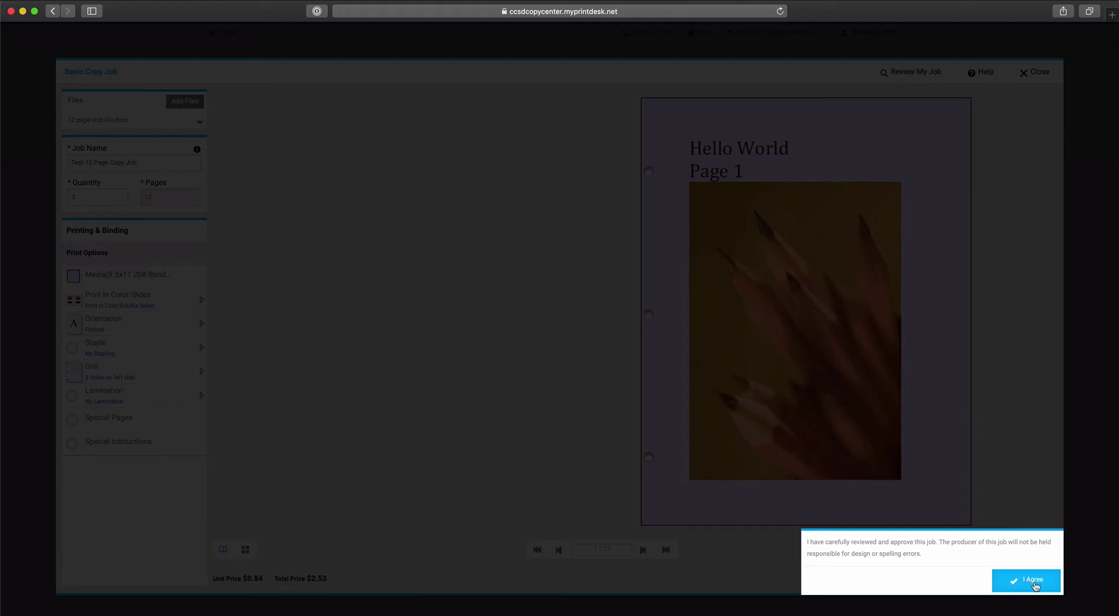
left_click(1035, 584)
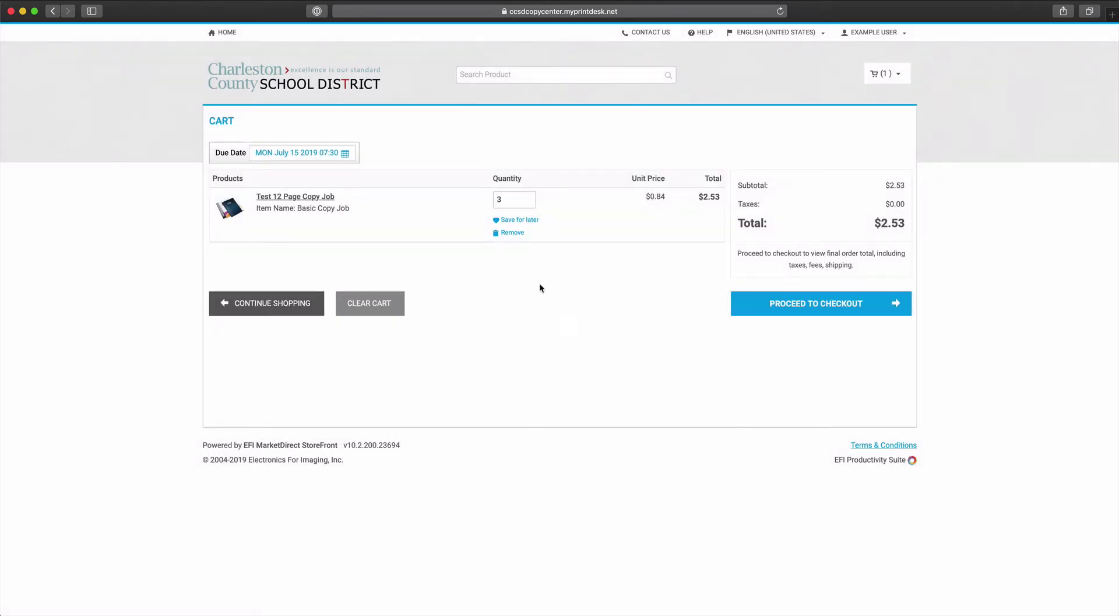
left_click(345, 155)
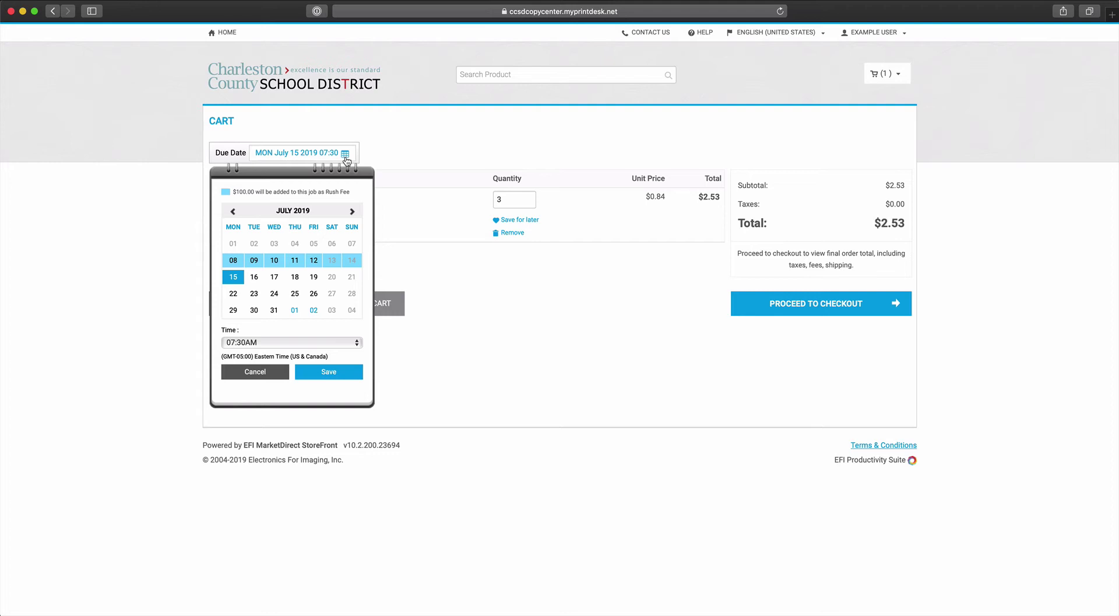
left_click(256, 372)
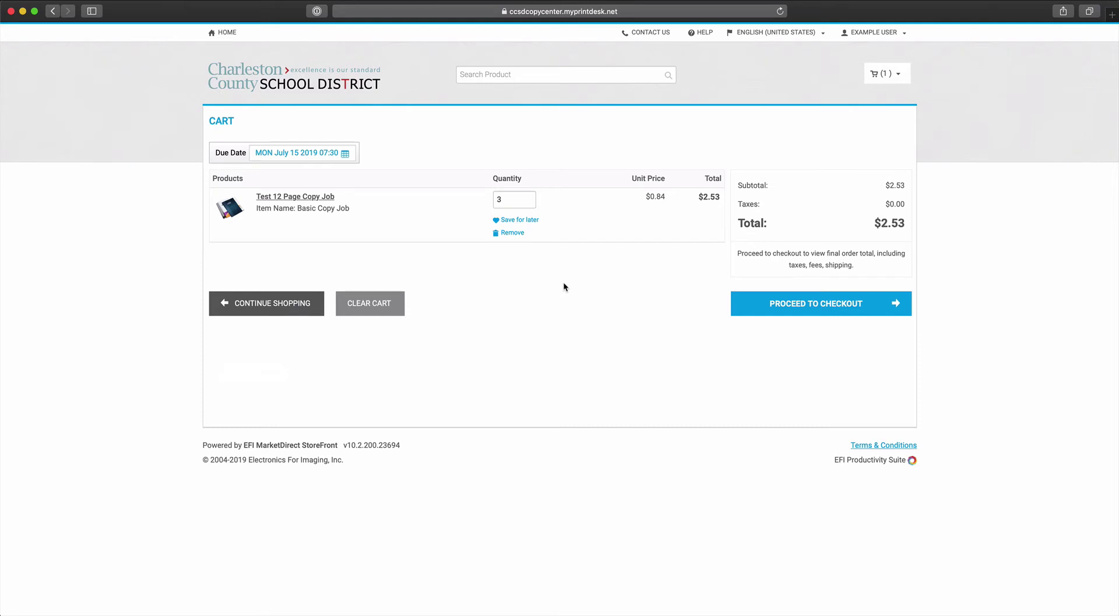
Proceed to checkout, keep Courier as the shipment type, and review the delivery address
left_click(849, 310)
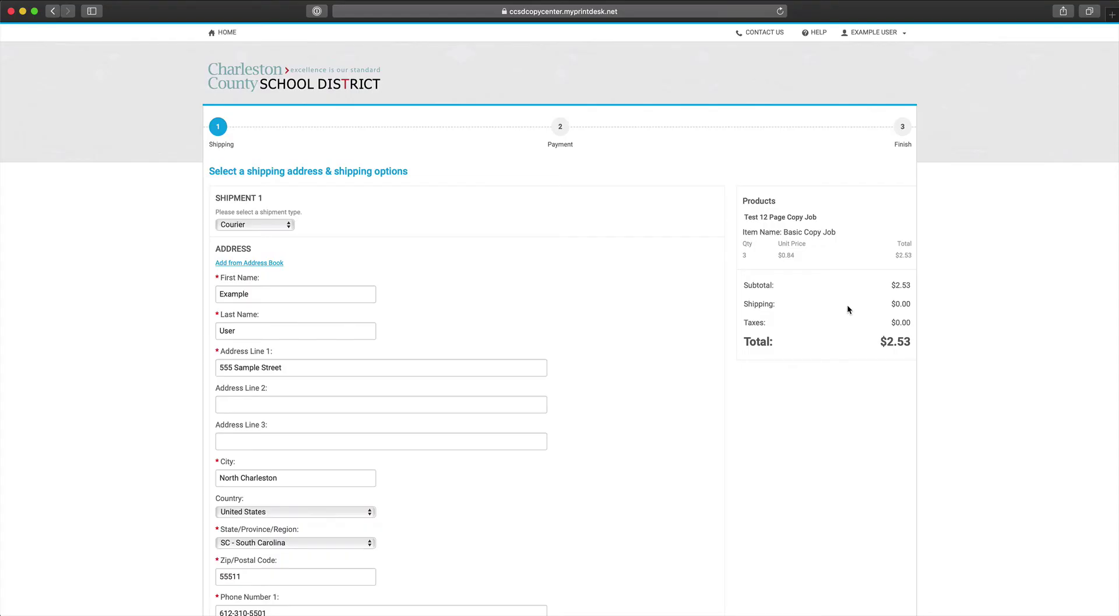
left_click(282, 226)
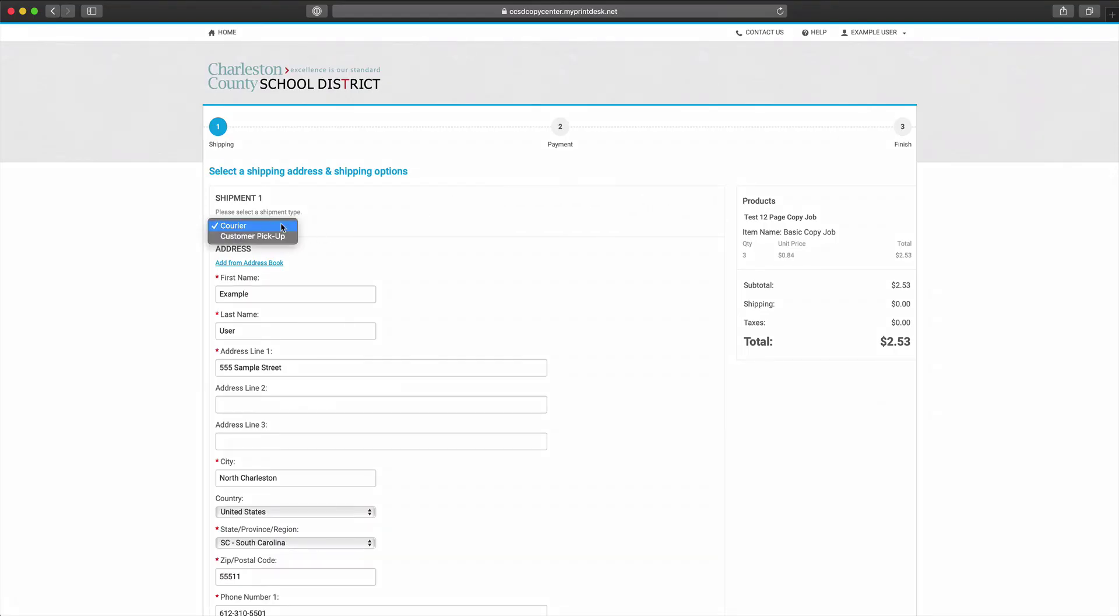
left_click(328, 232)
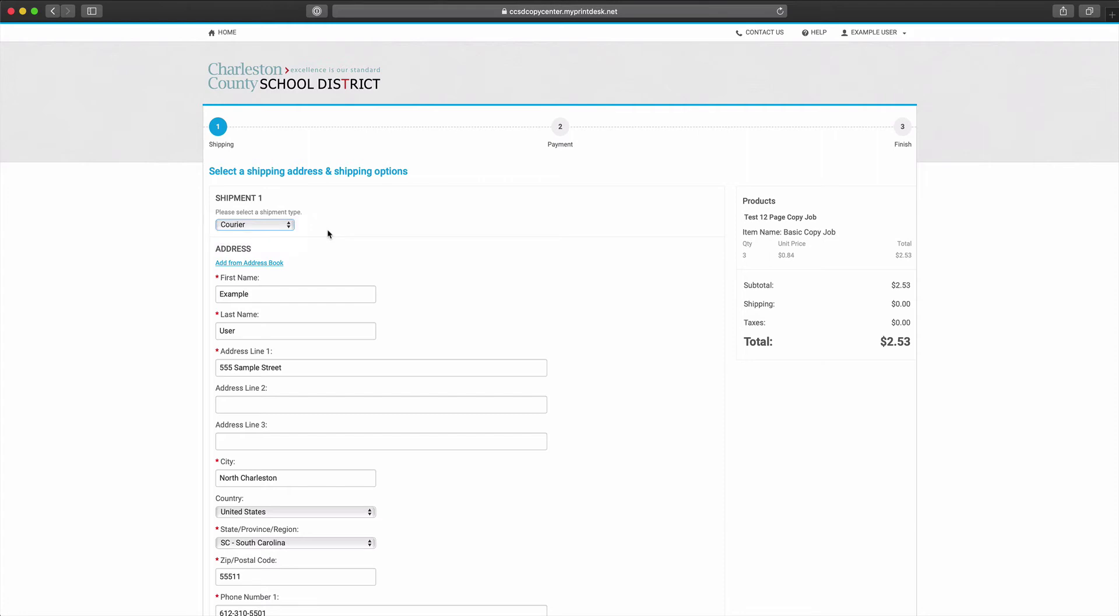
scroll(498, 299, "down", 5)
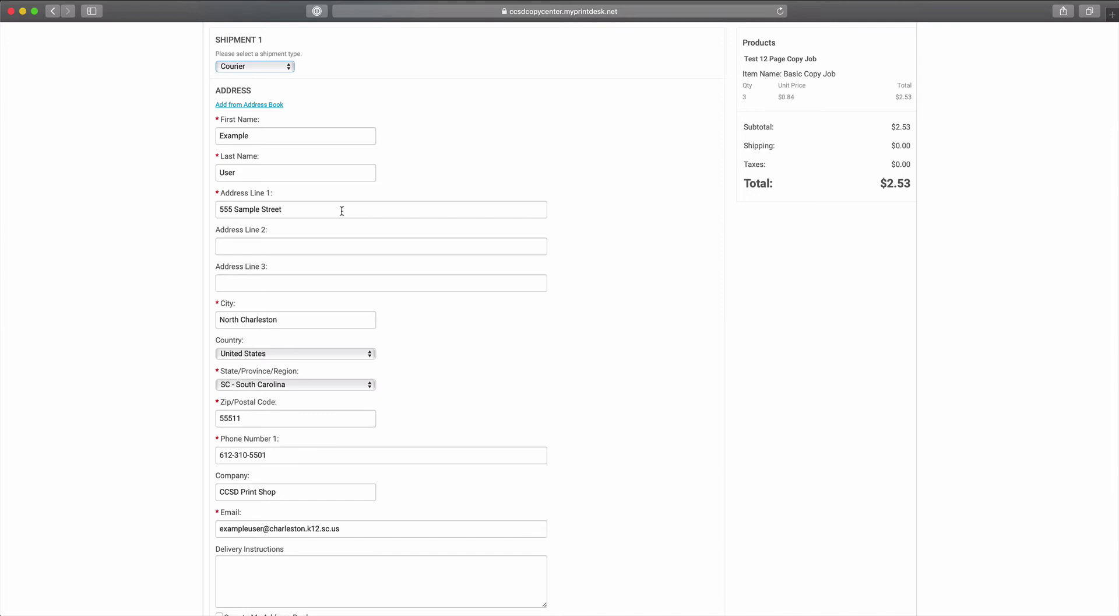
scroll(362, 239, "down", 5)
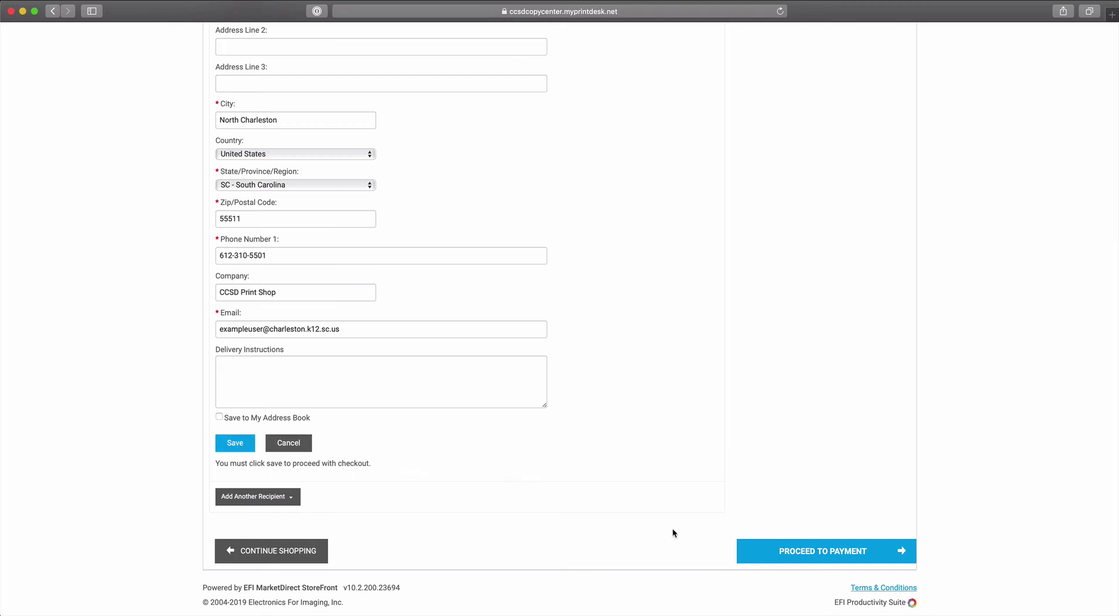
Pay by organisation number at the payment step and place the $2.53 order
left_click(873, 555)
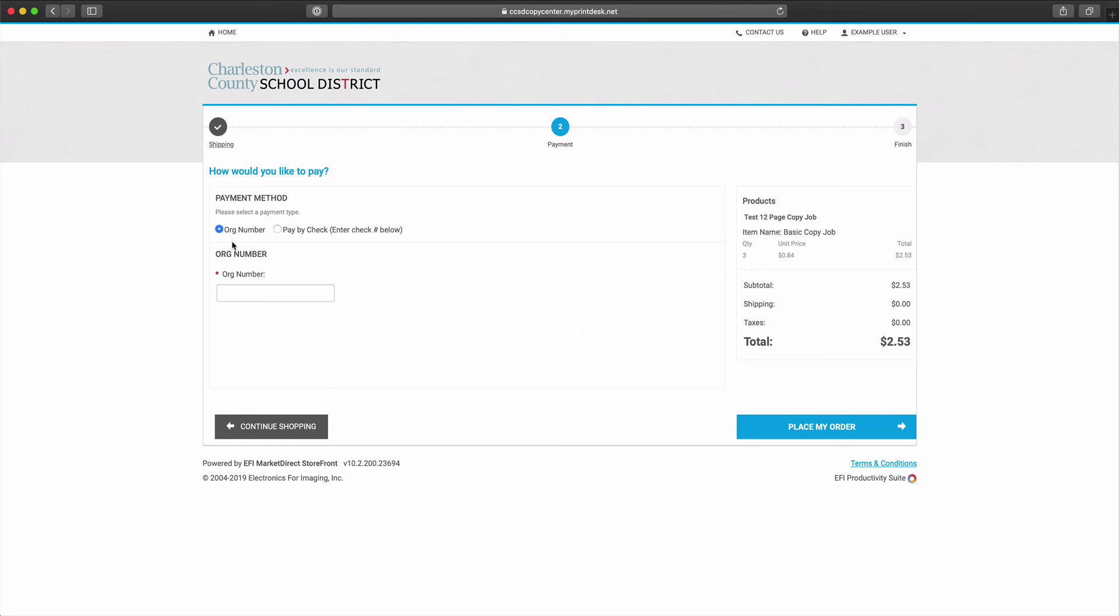
left_click(239, 290)
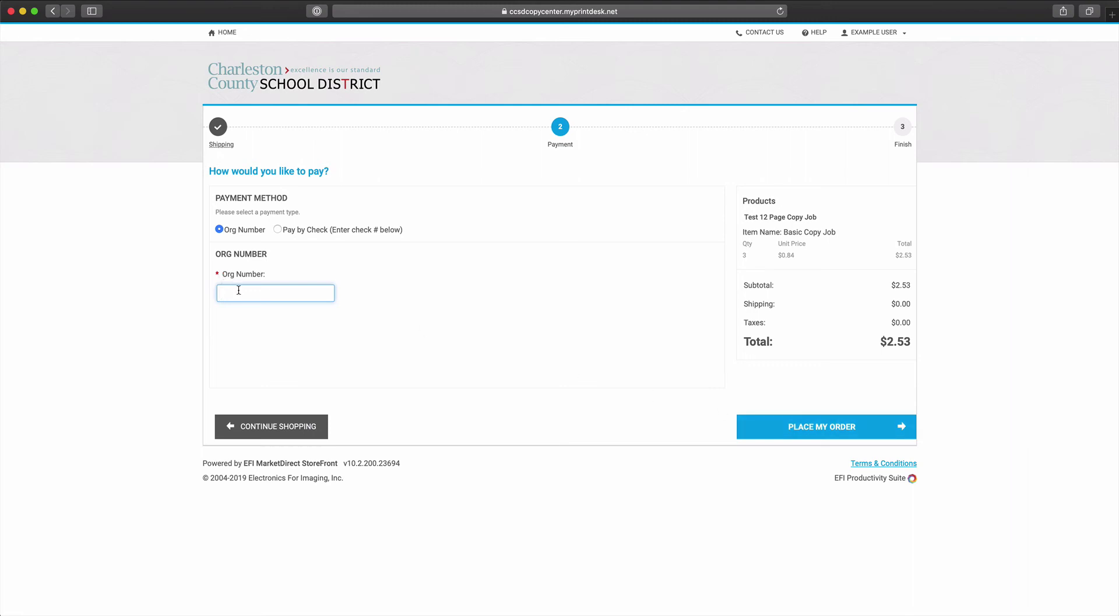
type("111111")
left_click(819, 431)
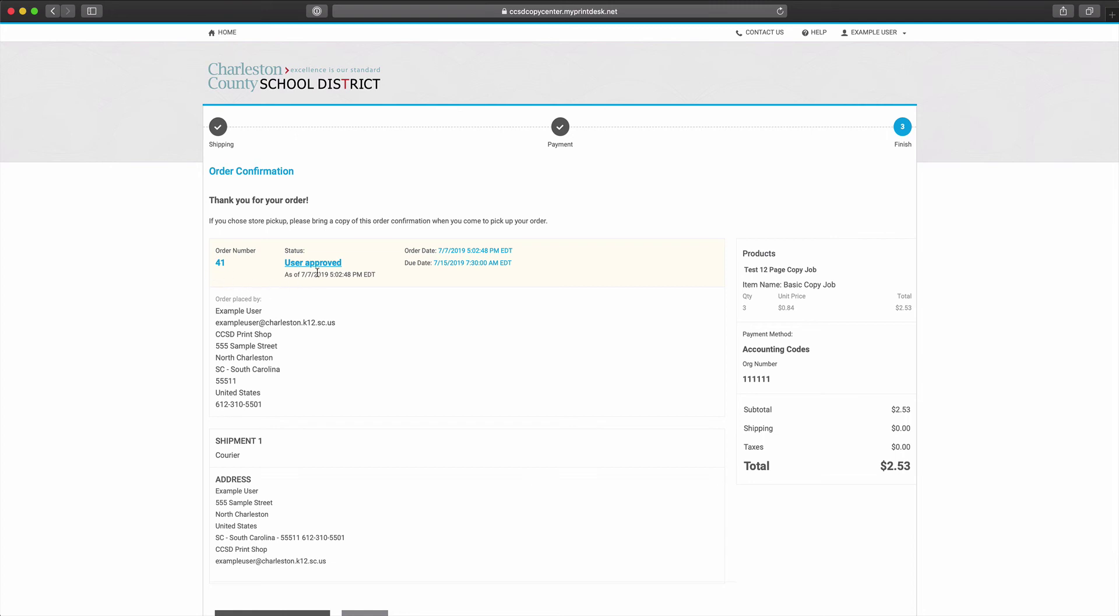
Scroll the Order Confirmation for Test 12 Page Copy Job: User approved, due July 15, 2019, $2.53 total
scroll(407, 410, "down", 3)
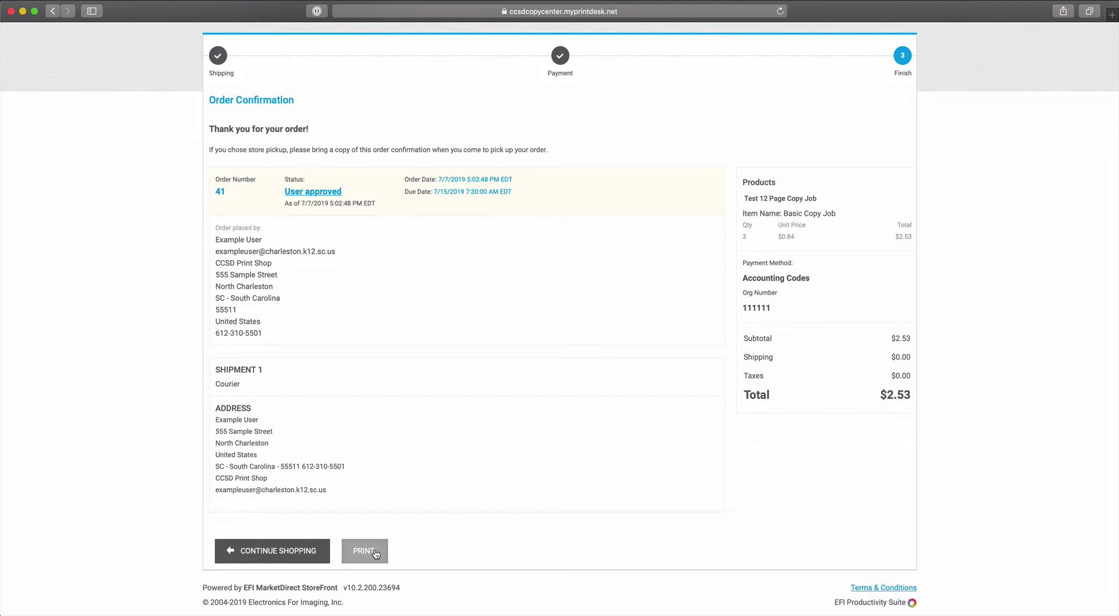
scroll(443, 411, "up", 3)
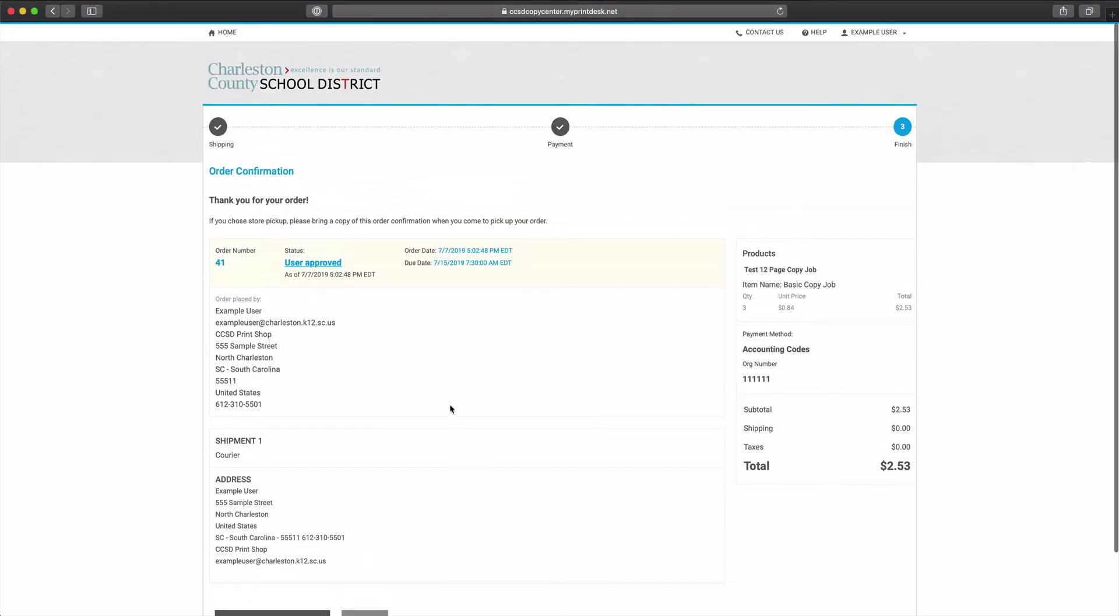
Check the account menu, then return to the storefront home page, now showing 0 cart items
left_click(904, 39)
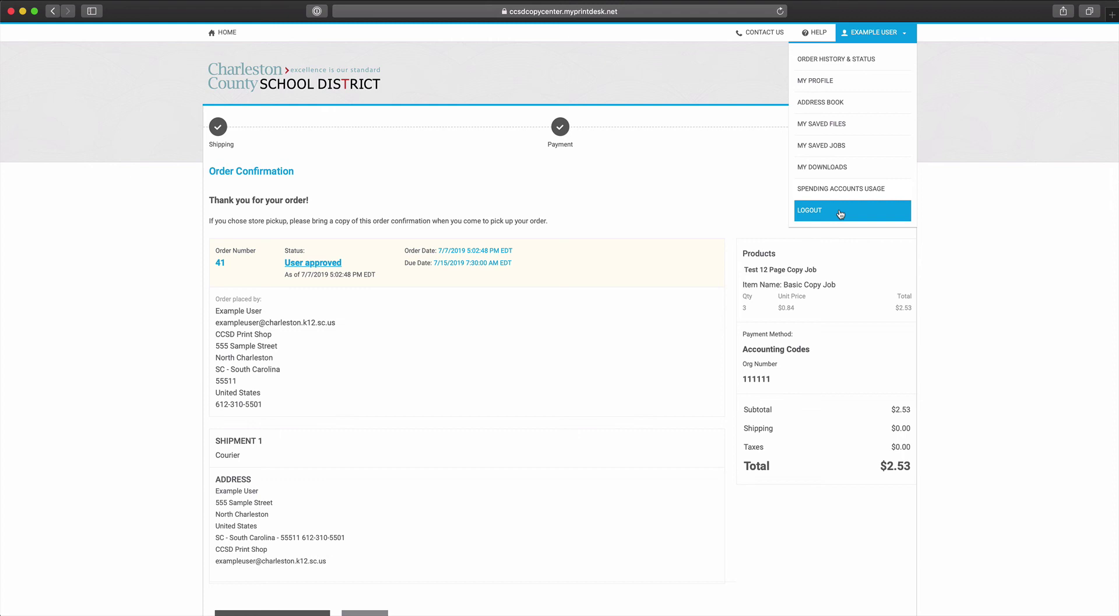
left_click(222, 37)
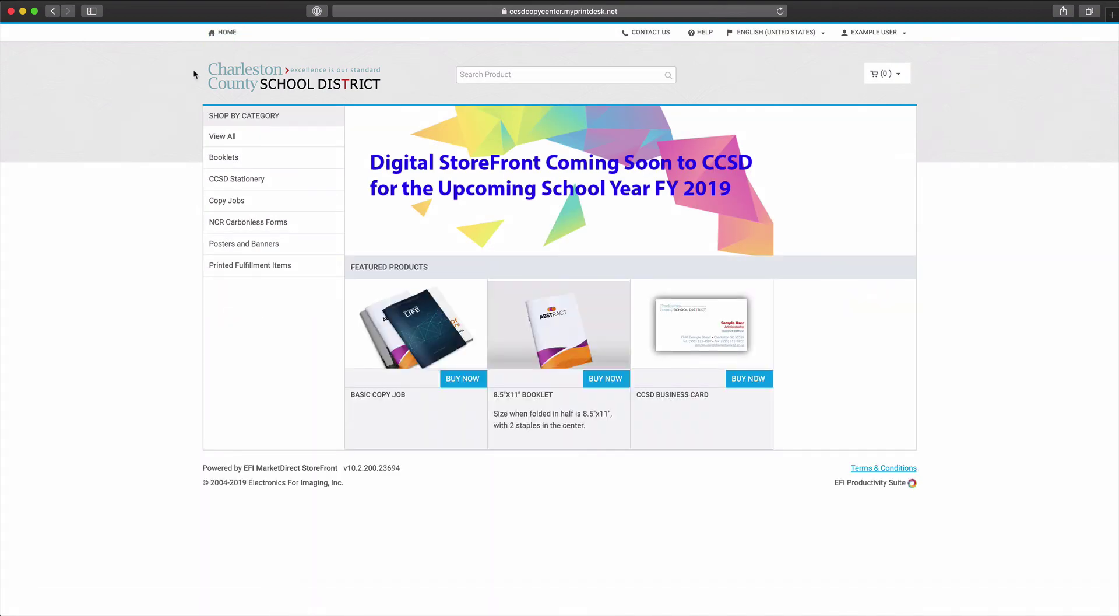